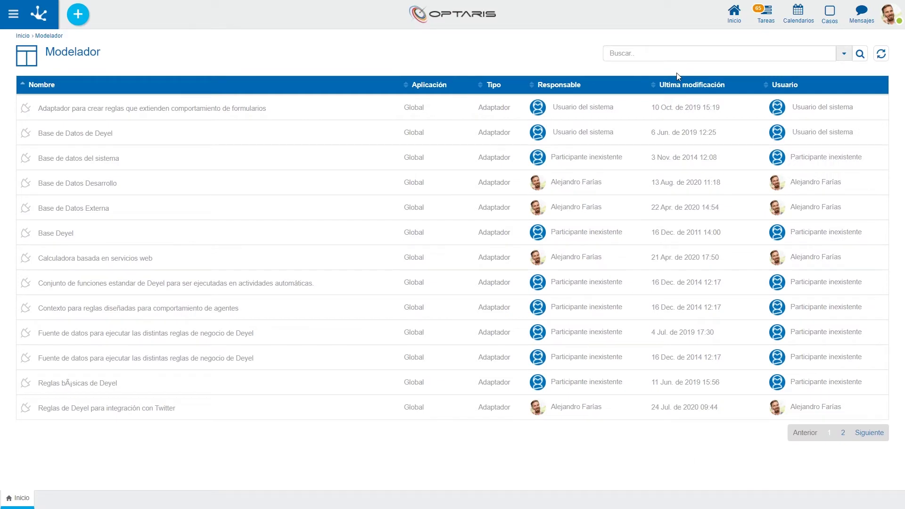
Step: Check the model type filter and open the "Calculadora basada en servicios web" adapter to examine its web service properties
{"action": "left_click", "coordinate": [842, 54]}
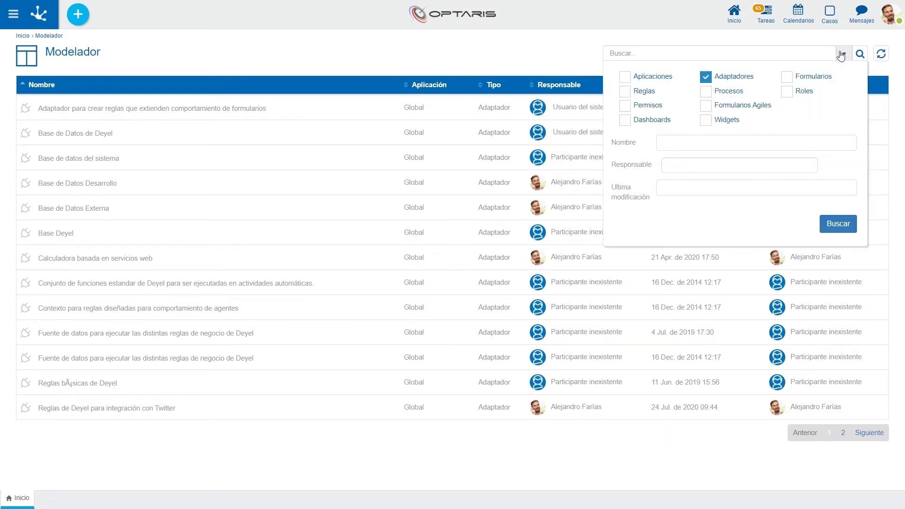
{"action": "left_click", "coordinate": [843, 53]}
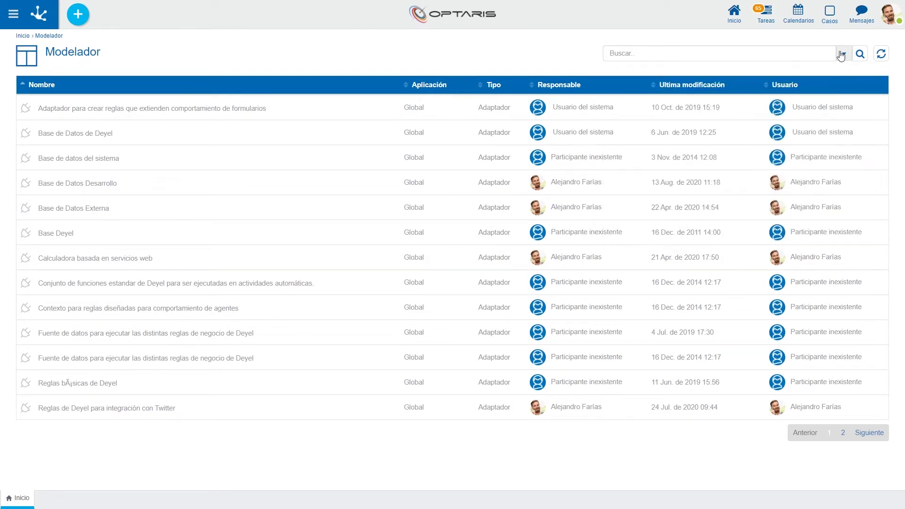
{"action": "mouse_move", "coordinate": [321, 132]}
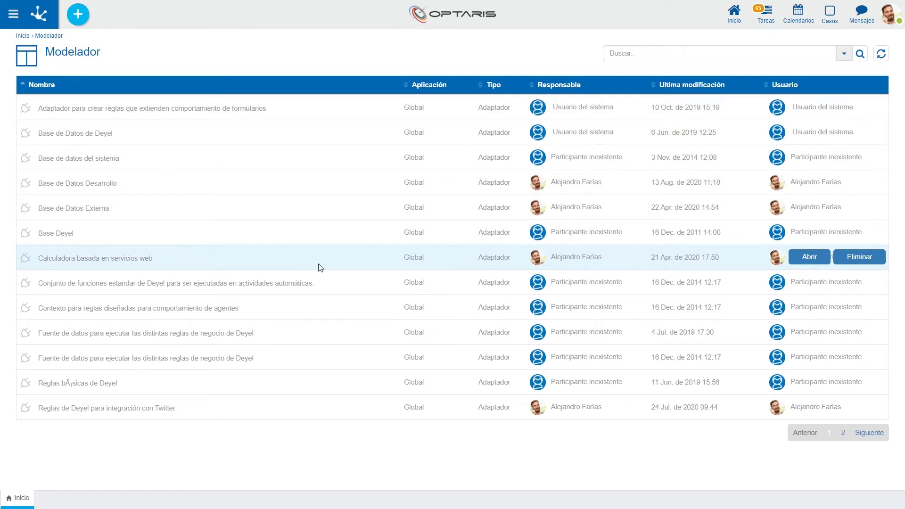
{"action": "left_click", "coordinate": [810, 258]}
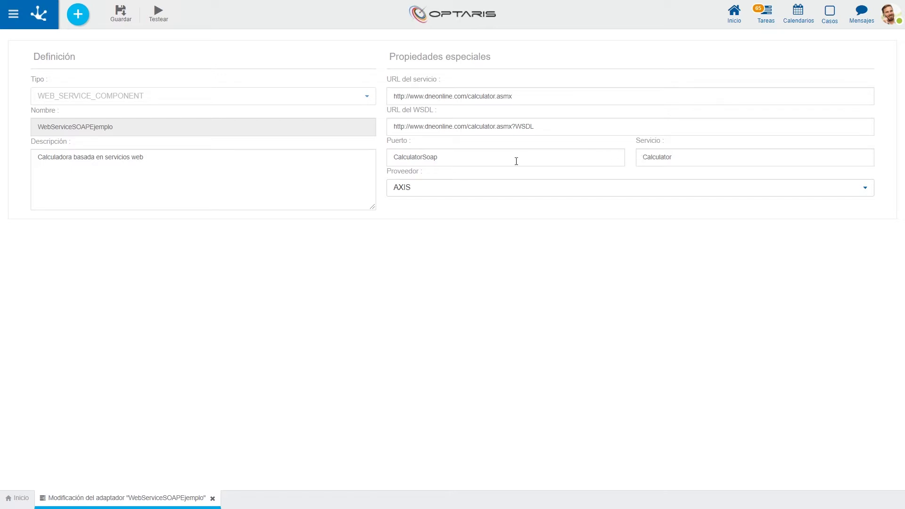
Step: Open the "Base de Datos Desarrollo" adapter and the "Reglas de Deyel para integración con Twitter" adapter to examine their properties
{"action": "left_click", "coordinate": [19, 499]}
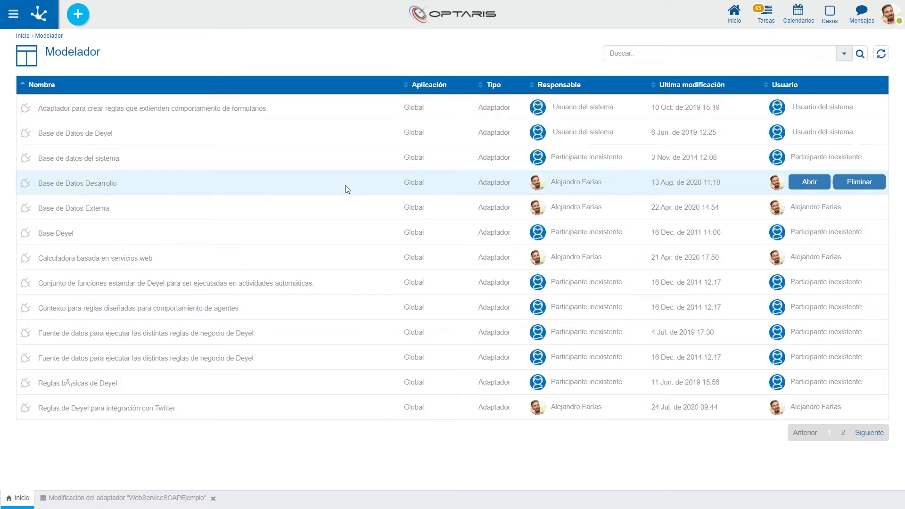
{"action": "left_click", "coordinate": [803, 180]}
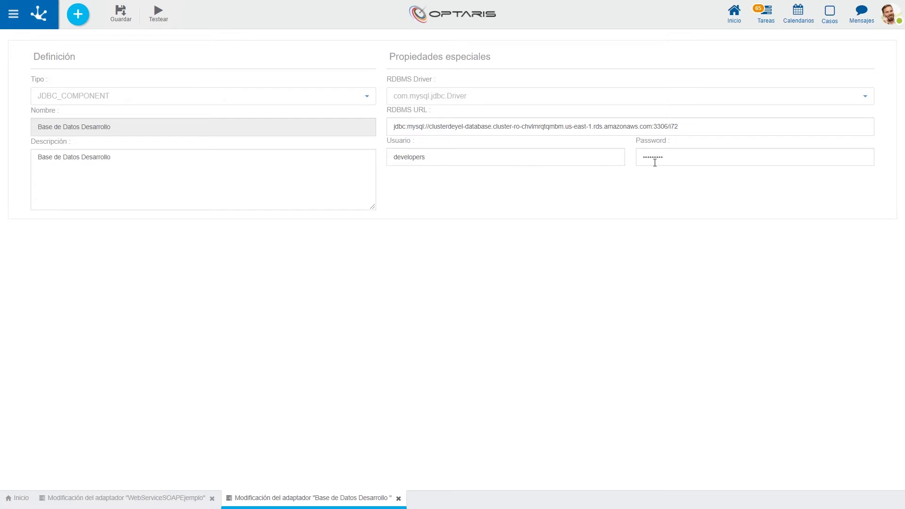
{"action": "left_click", "coordinate": [18, 500]}
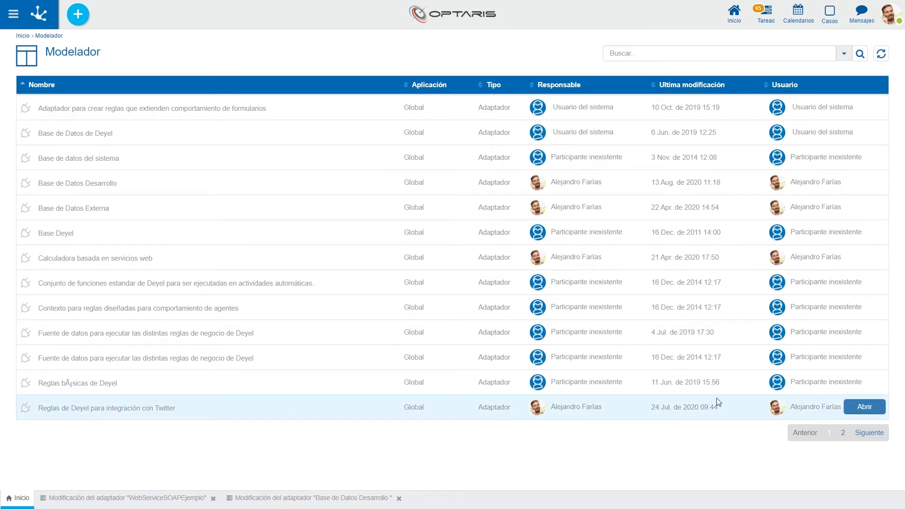
{"action": "left_click", "coordinate": [872, 406]}
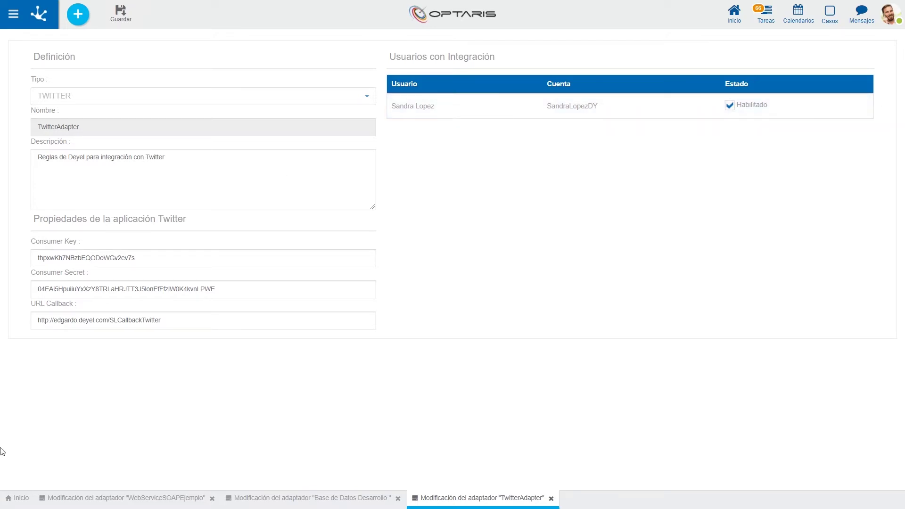
Step: Start a new rule with the descriptive name "suma WS", based on the SOAP adapter WebServiceSOAPEjemplo
{"action": "left_click", "coordinate": [14, 500]}
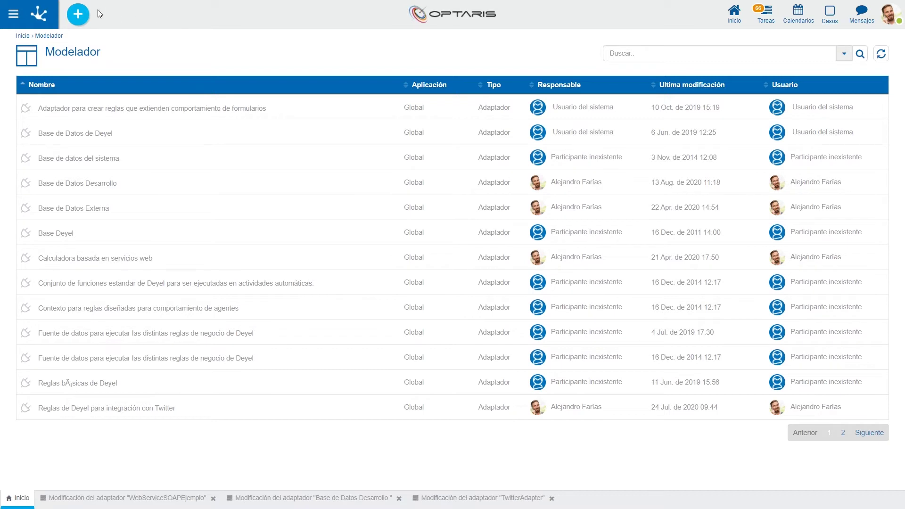
{"action": "mouse_move", "coordinate": [77, 14]}
{"action": "left_click", "coordinate": [151, 21]}
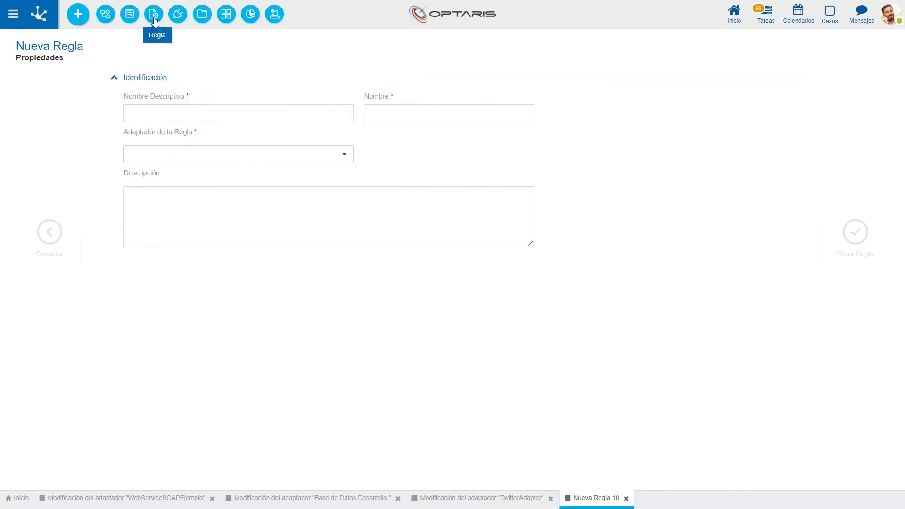
{"action": "type", "text": "suma WS"}
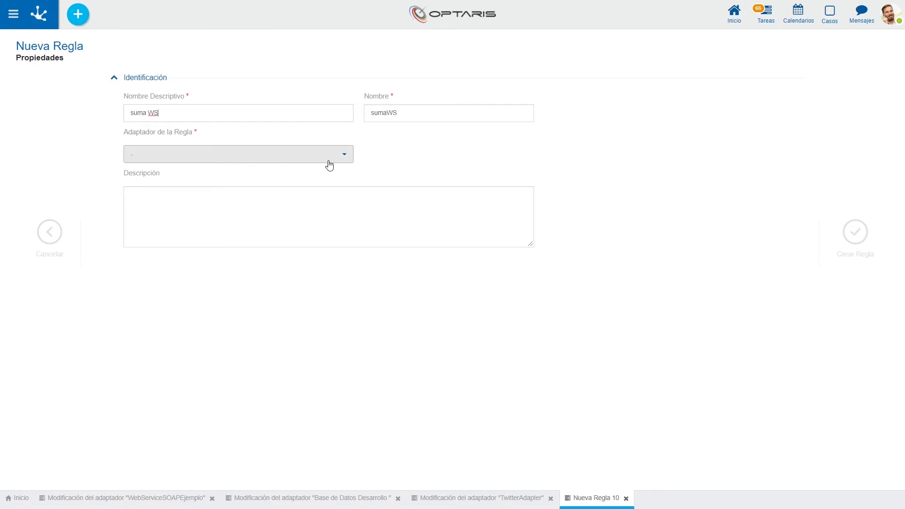
{"action": "left_click", "coordinate": [346, 158]}
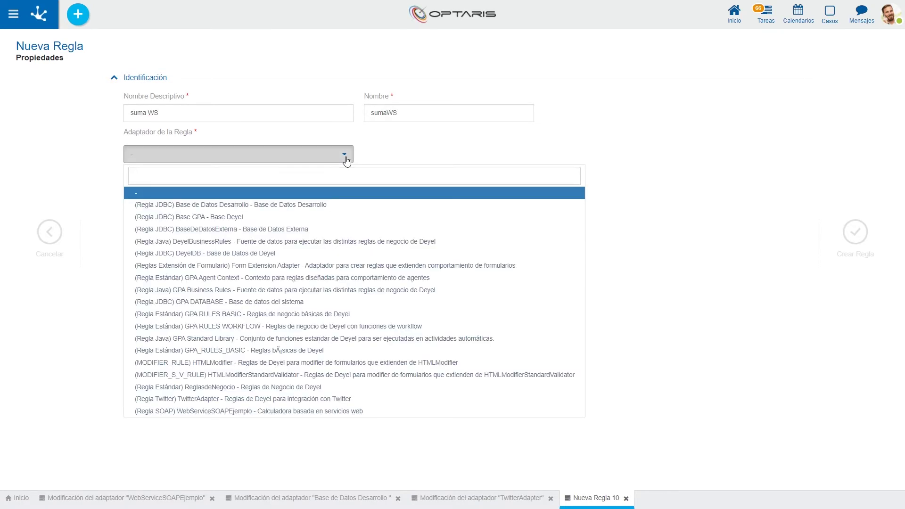
{"action": "left_click", "coordinate": [233, 411]}
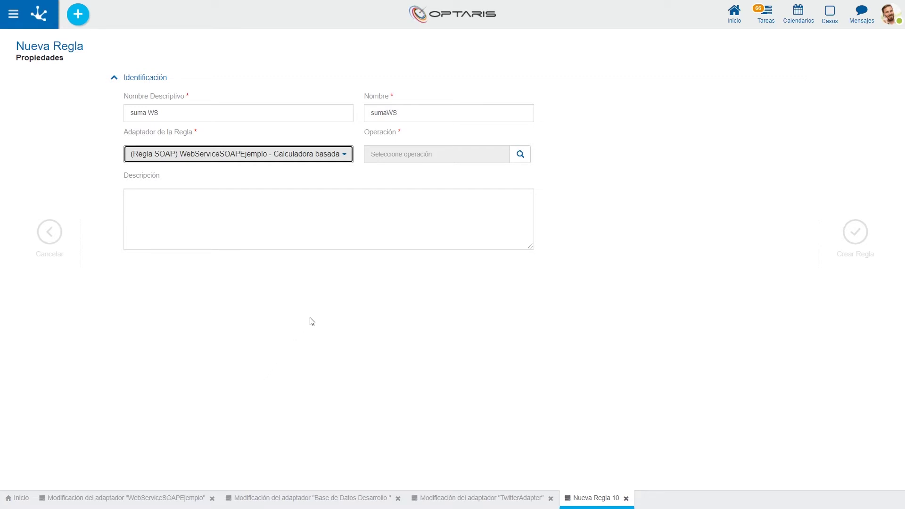
Step: Assign the add_1 operation with inputs intA and intB and output addResult, and create the rule
{"action": "left_click", "coordinate": [520, 155]}
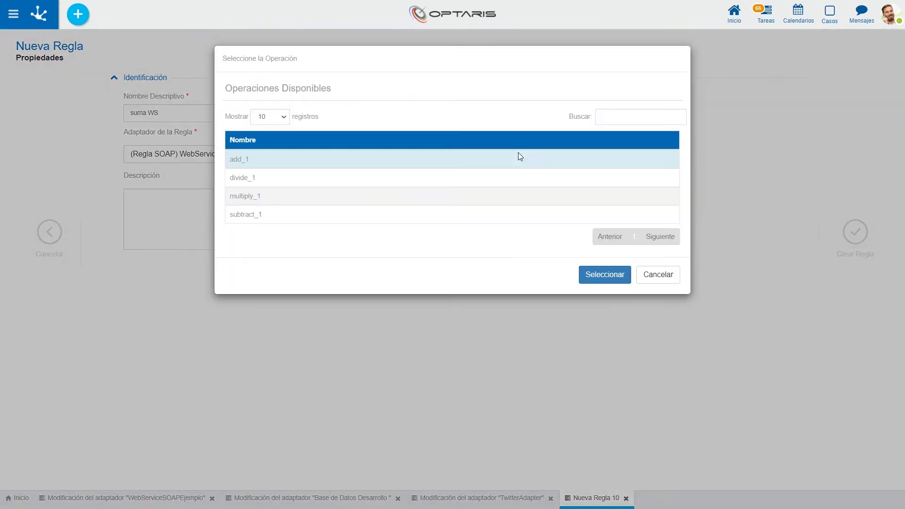
{"action": "left_click", "coordinate": [395, 160]}
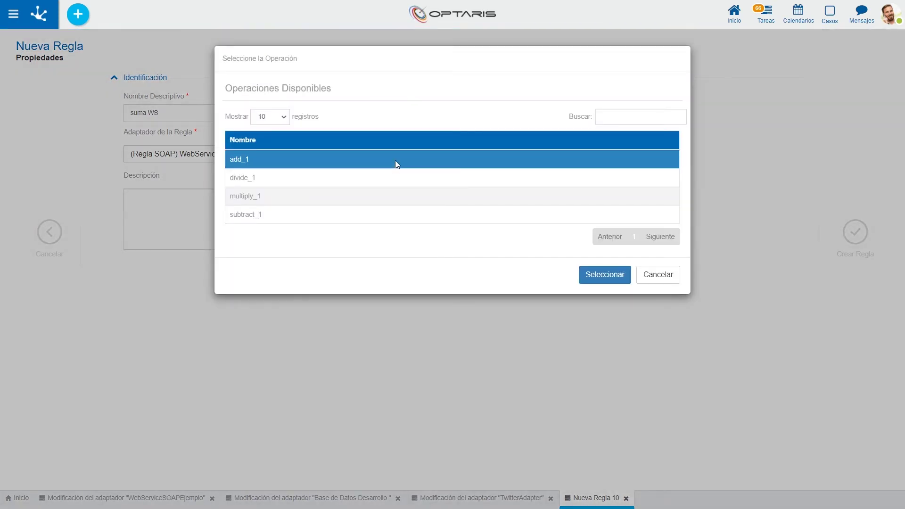
{"action": "left_click", "coordinate": [598, 274]}
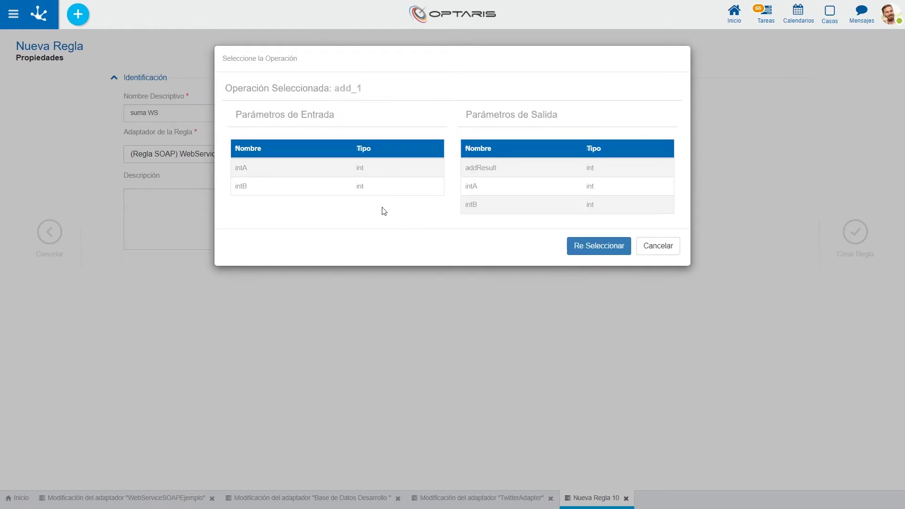
{"action": "left_click", "coordinate": [301, 167]}
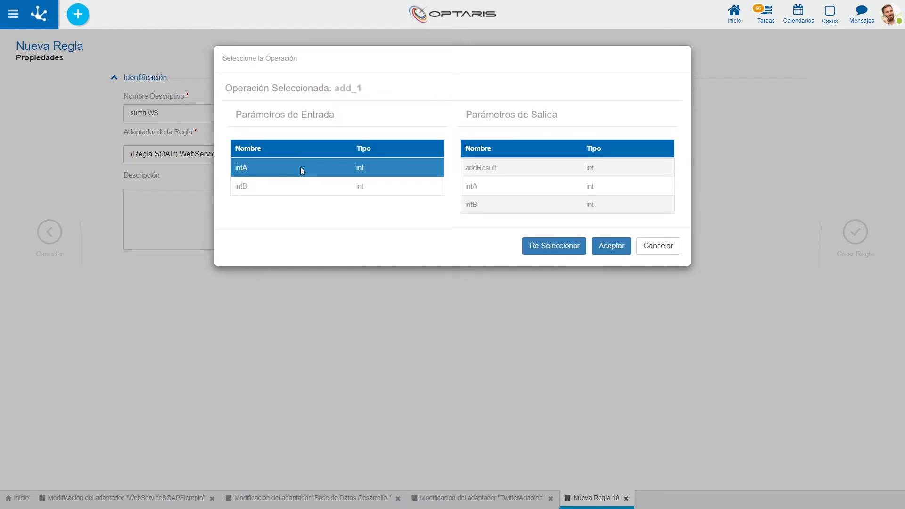
{"action": "left_click", "coordinate": [295, 187], "text": "shift"}
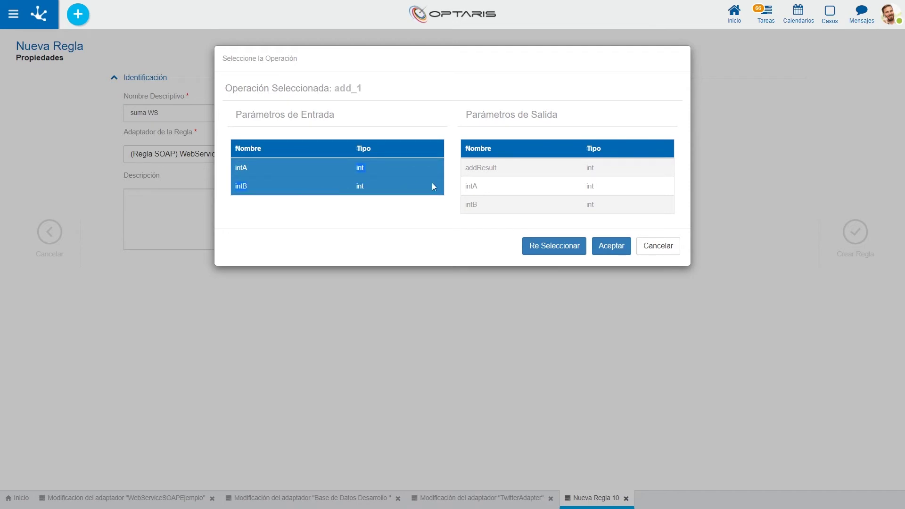
{"action": "left_click", "coordinate": [522, 170]}
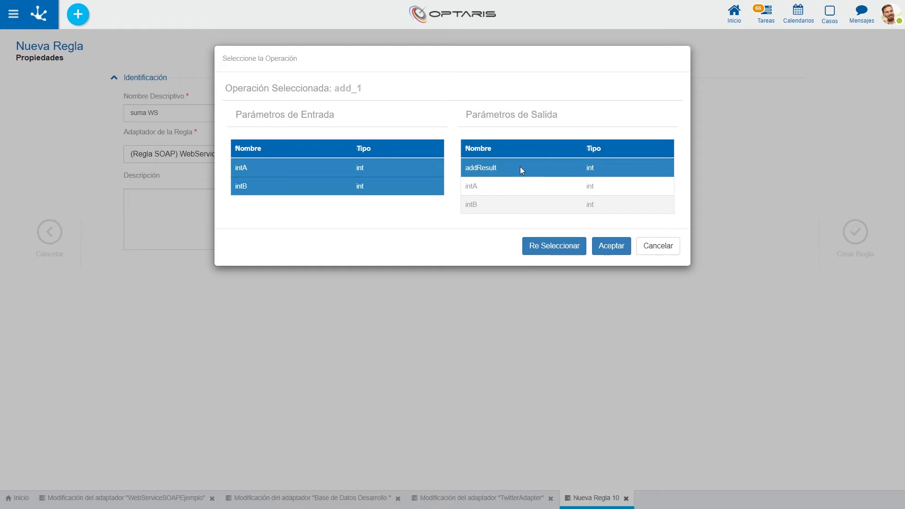
{"action": "left_click", "coordinate": [613, 247]}
{"action": "left_click", "coordinate": [846, 233]}
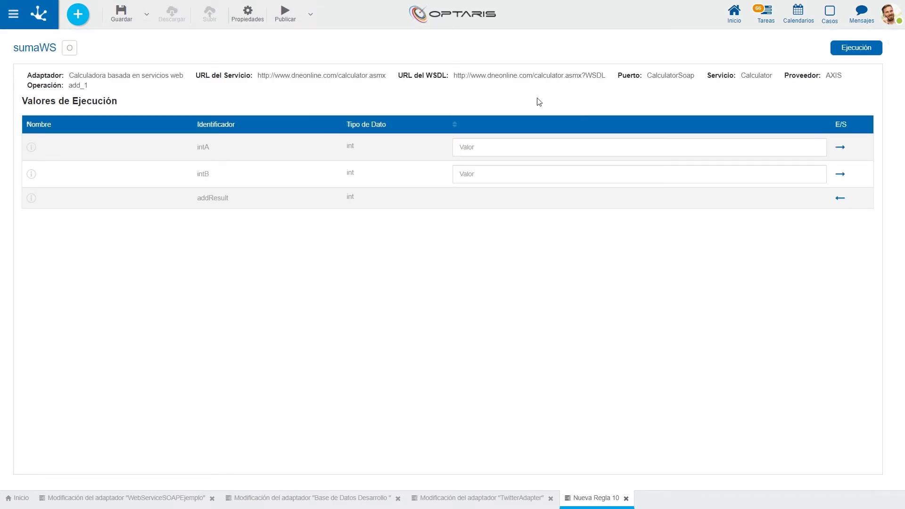
Step: Save the sumaWS rule and execute it with intA set to 3 and intB set to 4
{"action": "left_click", "coordinate": [119, 21]}
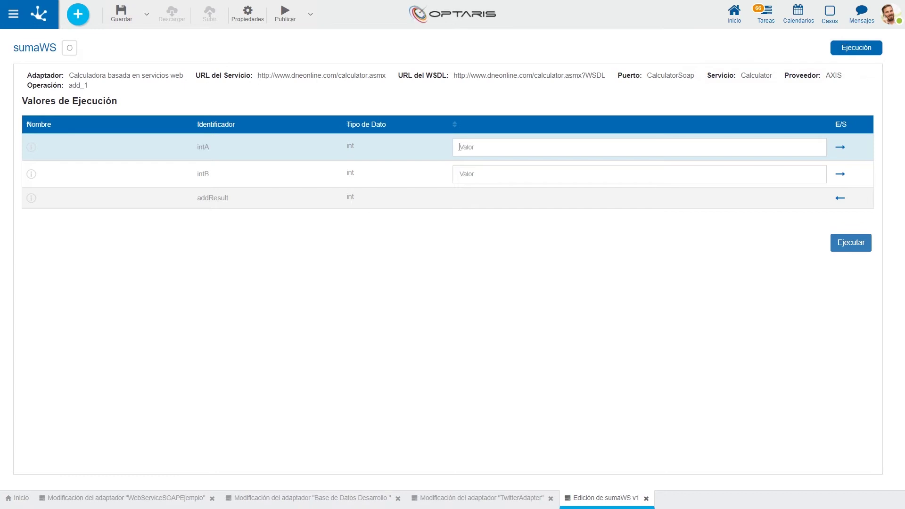
{"action": "left_click", "coordinate": [460, 147]}
{"action": "type", "text": "3"}
{"action": "left_click", "coordinate": [485, 173]}
{"action": "type", "text": "4"}
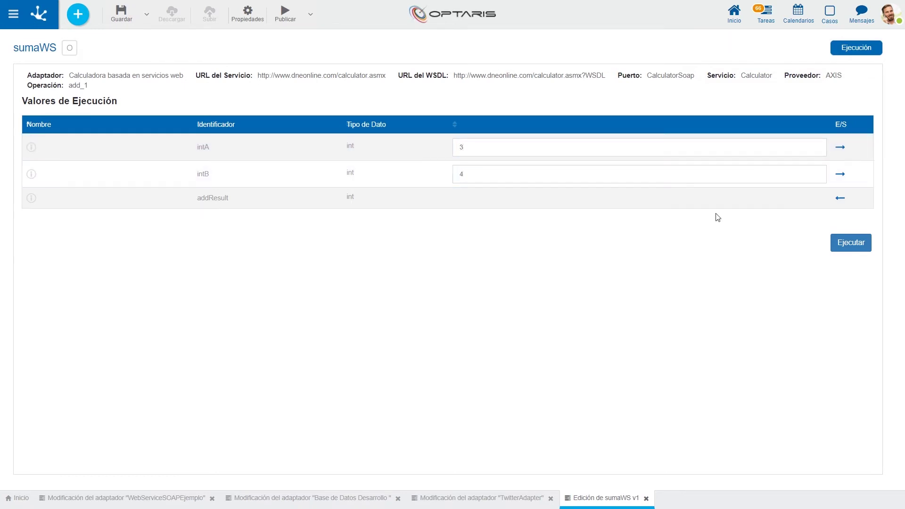
{"action": "left_click", "coordinate": [854, 243]}
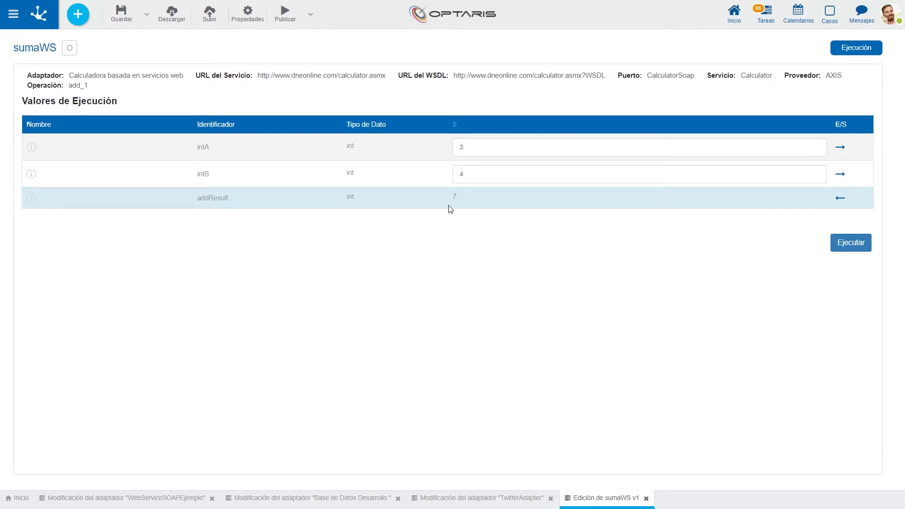
Step: Filter the Modelador list to show rules (Reglas) instead of adapters (Adaptadores)
{"action": "left_click", "coordinate": [18, 498]}
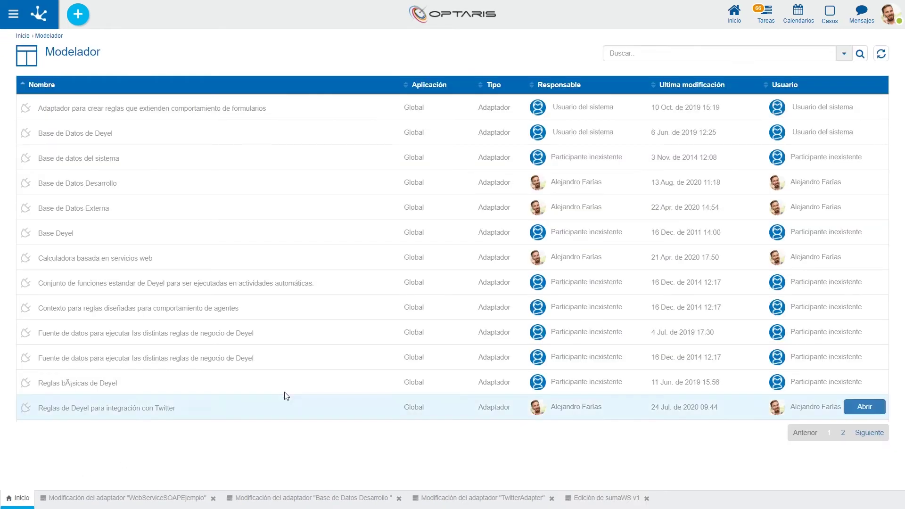
{"action": "left_click", "coordinate": [843, 54]}
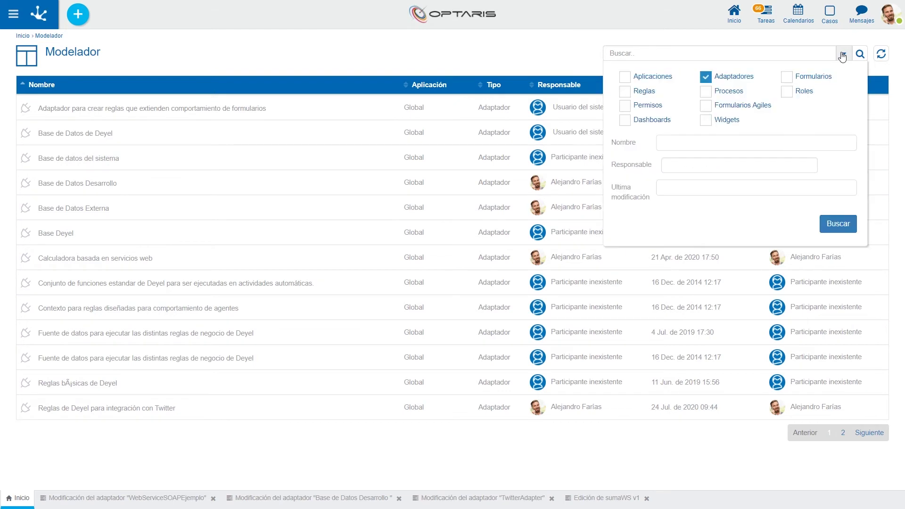
{"action": "left_click", "coordinate": [632, 93]}
{"action": "left_click", "coordinate": [708, 77]}
{"action": "left_click", "coordinate": [840, 227]}
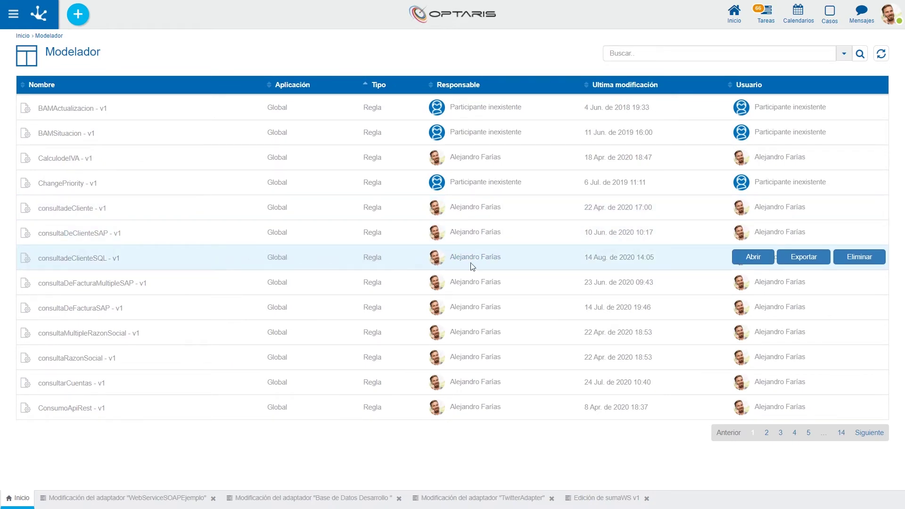
Step: Open the consultadeClienteSQL rule and review its SQL code and its input and output parameters
{"action": "left_click", "coordinate": [753, 259]}
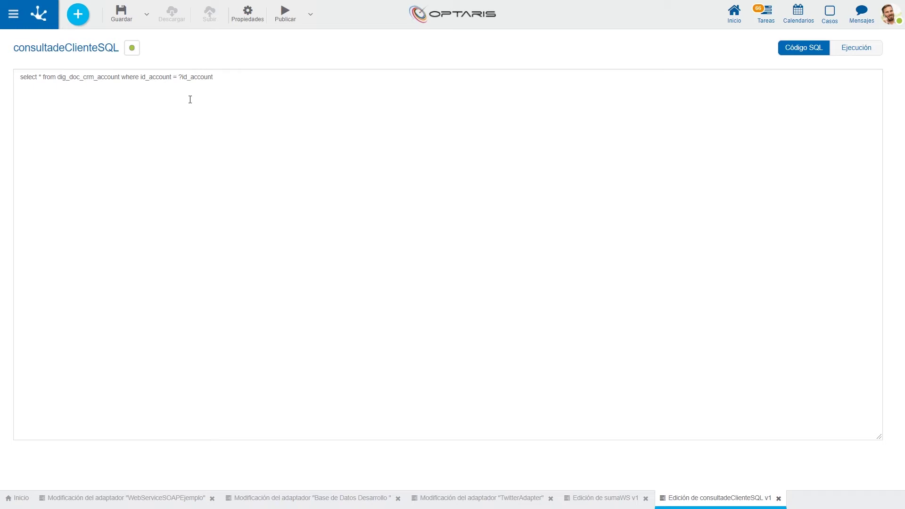
{"action": "left_click", "coordinate": [253, 18]}
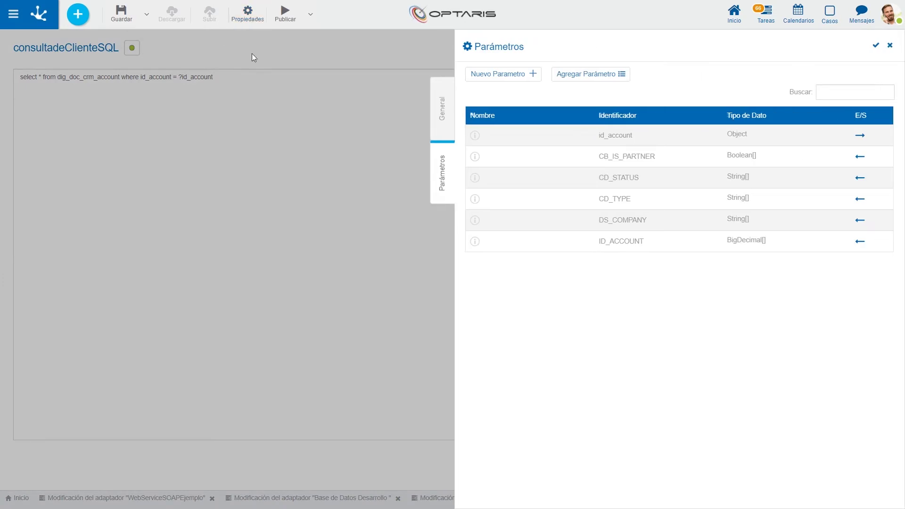
{"action": "mouse_move", "coordinate": [544, 139]}
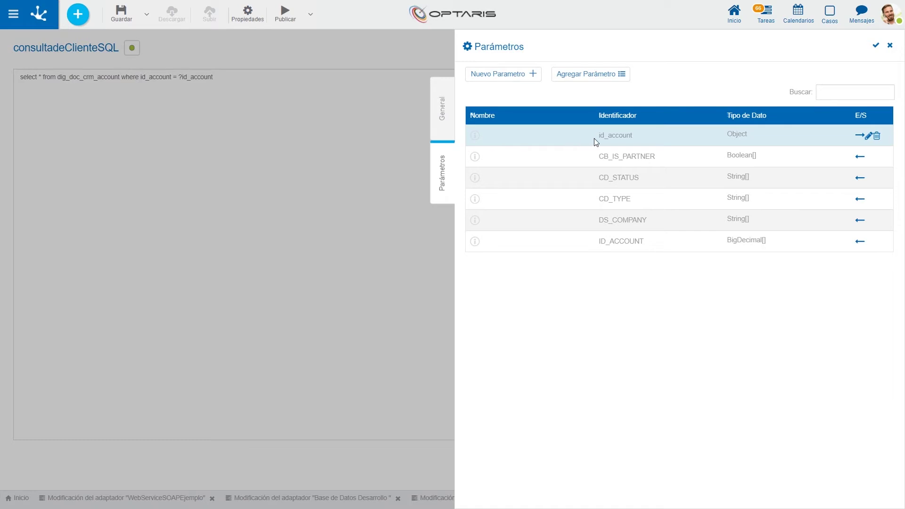
{"action": "mouse_move", "coordinate": [591, 157]}
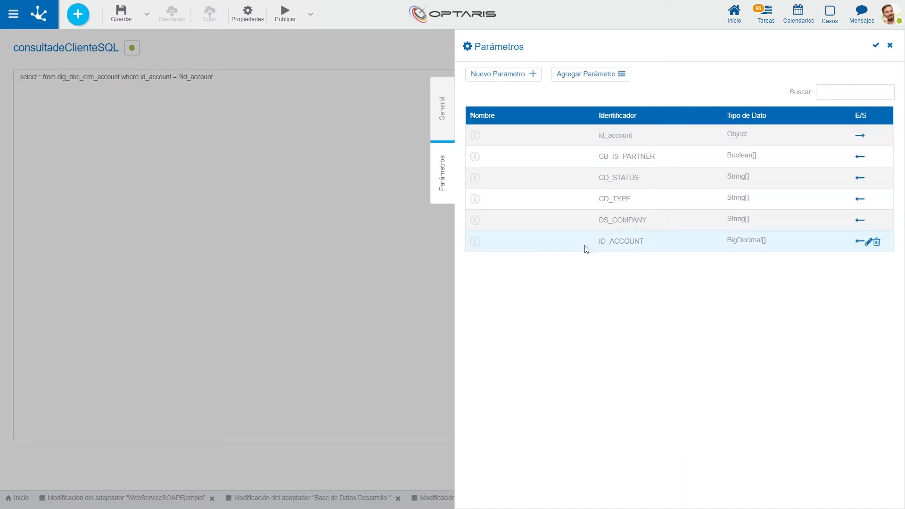
{"action": "left_click", "coordinate": [890, 46]}
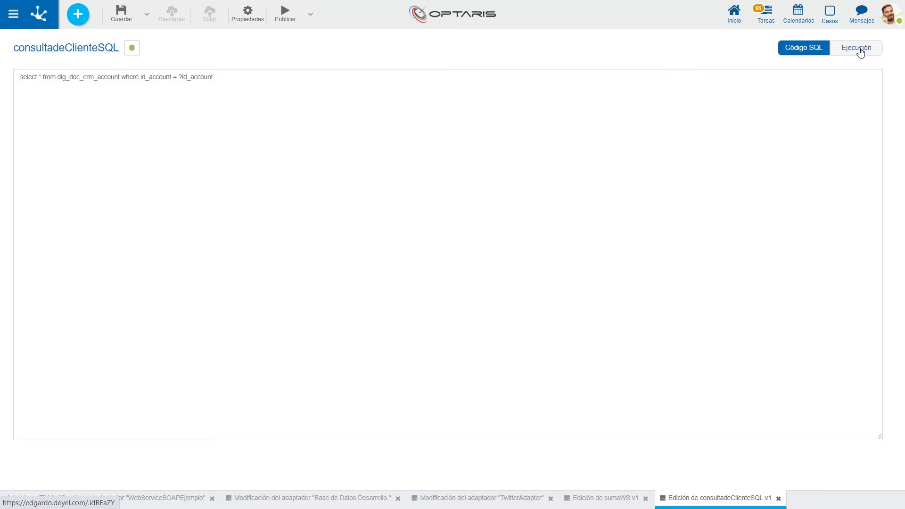
Step: Execute the consultadeClienteSQL rule, entering an account ID as the id_account input value
{"action": "left_click", "coordinate": [860, 52]}
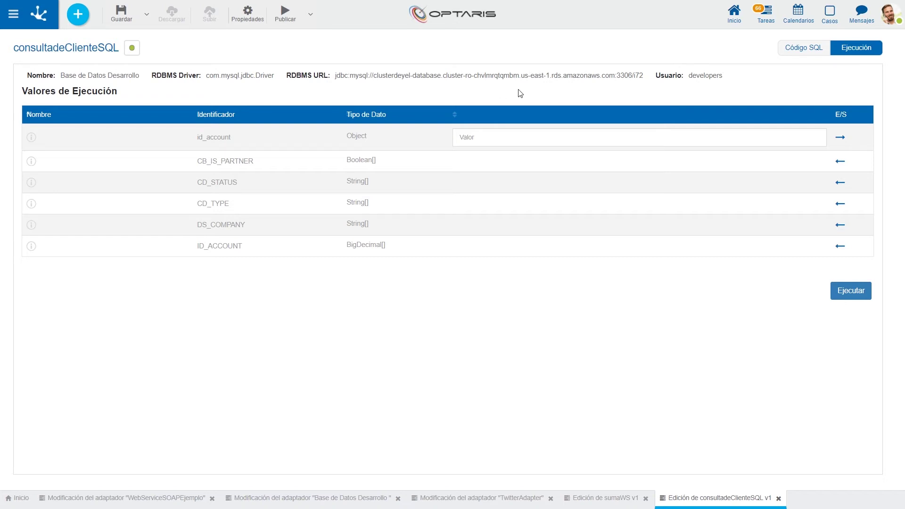
{"action": "left_click", "coordinate": [489, 135]}
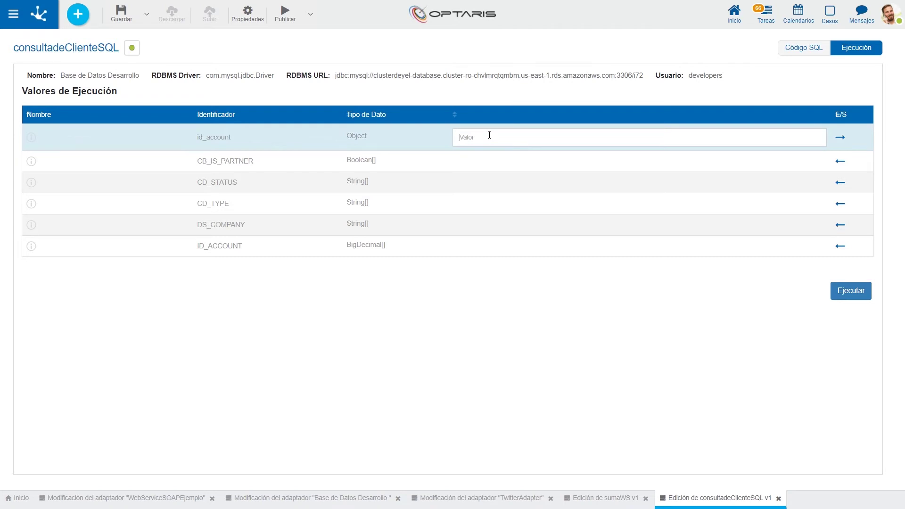
{"action": "type", "text": "9"}
{"action": "left_click", "coordinate": [859, 296]}
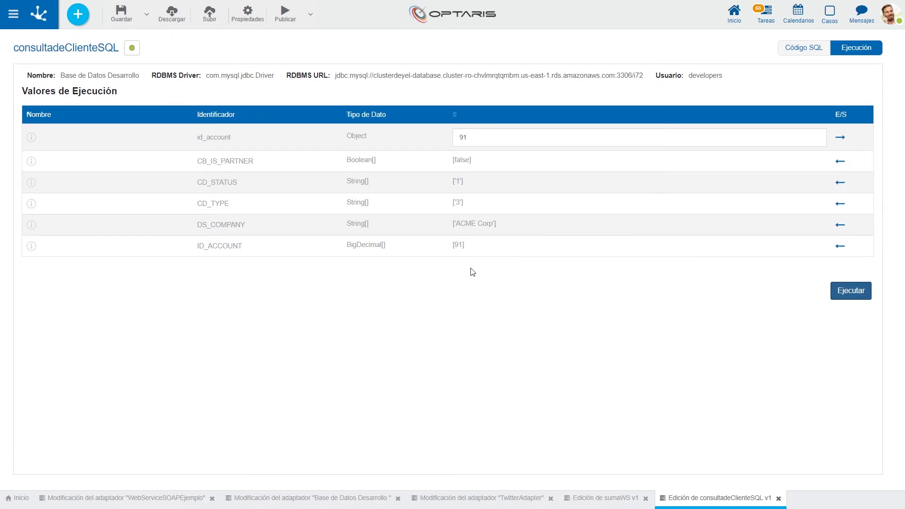
{"action": "left_click", "coordinate": [505, 276]}
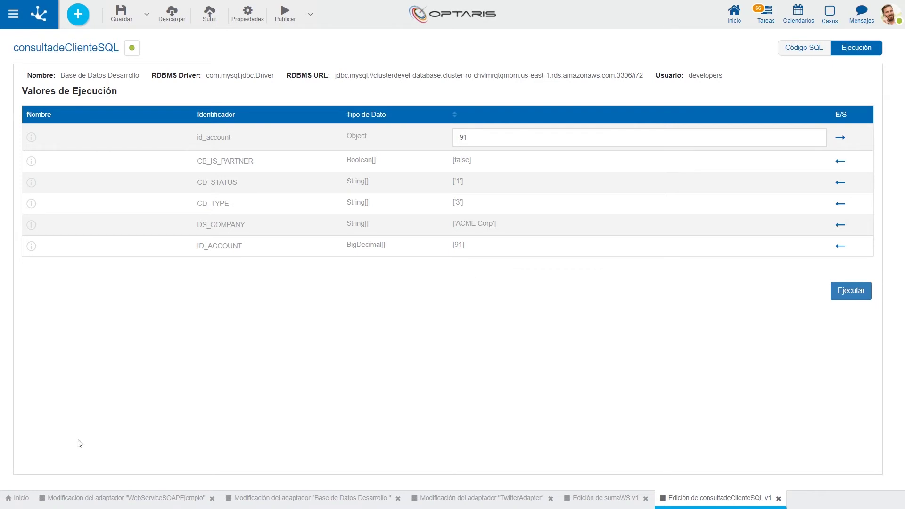
Step: Return to the Modelador rules list and search it for "tw"
{"action": "left_click", "coordinate": [16, 499]}
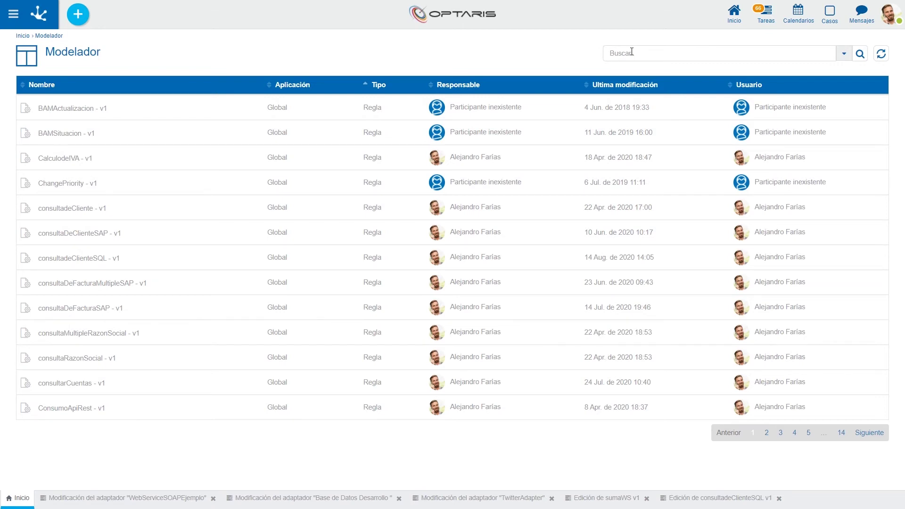
{"action": "type", "text": "tw"}
{"action": "key", "text": "Return"}
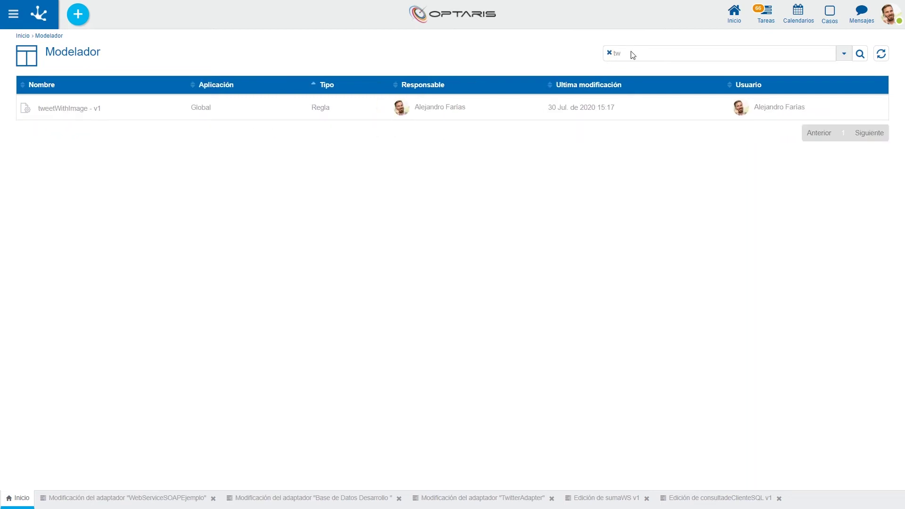
Step: Open the user's profile in Usuarios and view the Twitter profile linked to it
{"action": "left_click", "coordinate": [750, 110]}
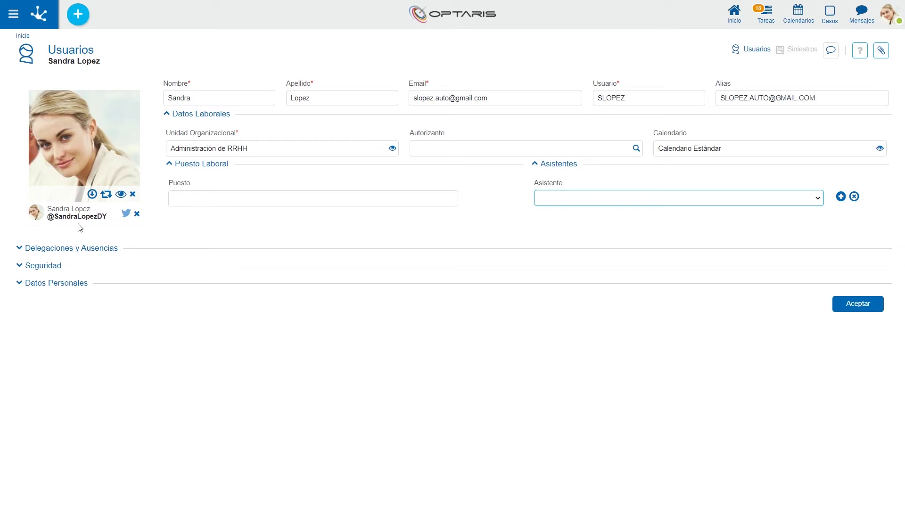
{"action": "left_click", "coordinate": [125, 215]}
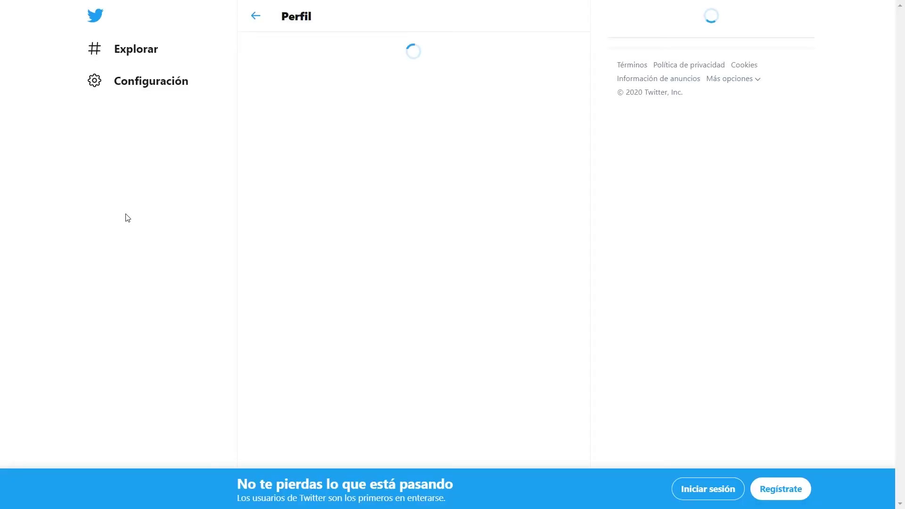
{"action": "key", "text": "alt+Tab"}
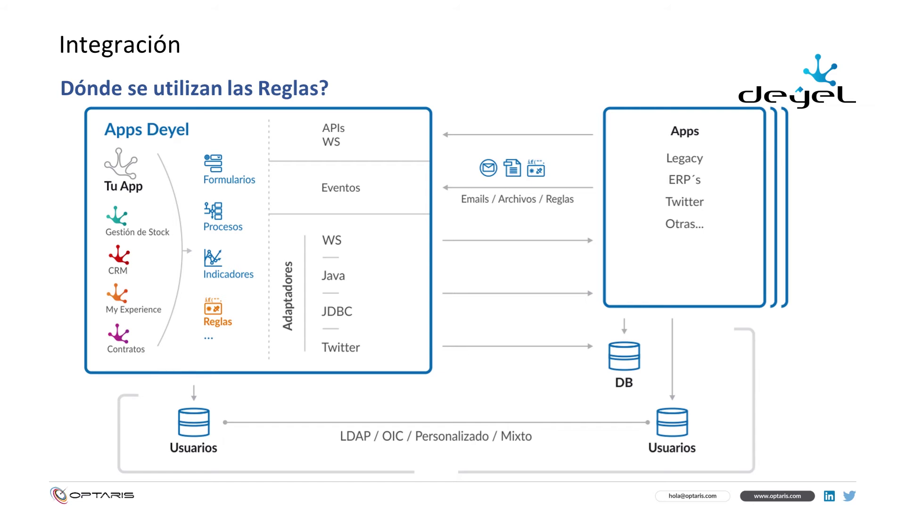
{"action": "key", "text": "Right"}
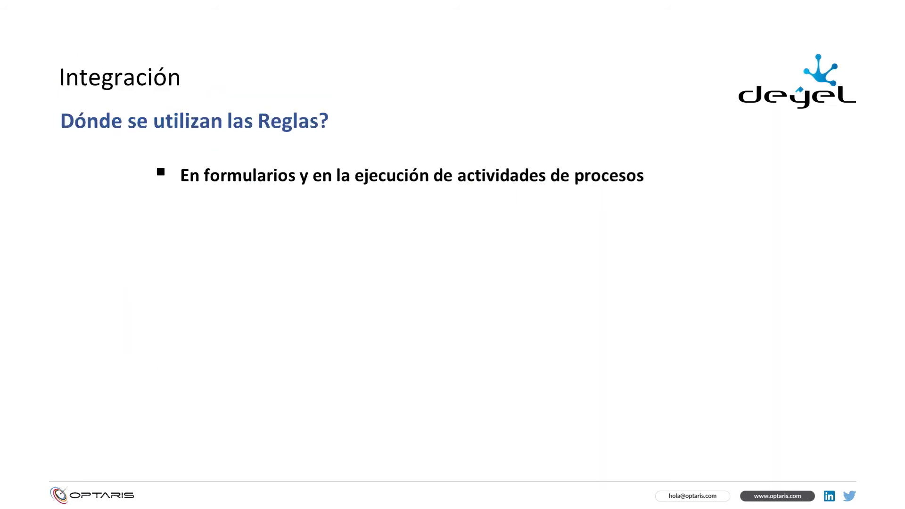